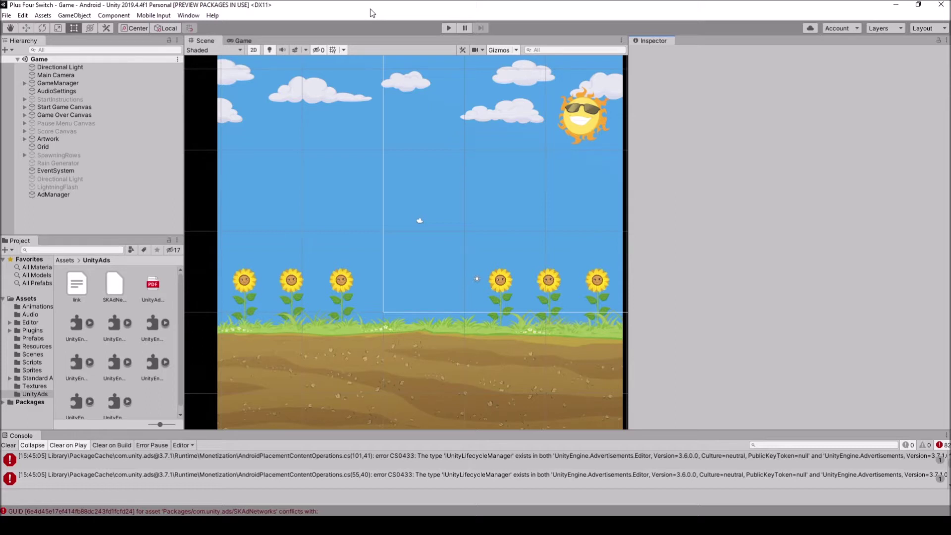
Clear the console so only the CS0433 IUnityLifecycleManager compile errors remain.
left_click(6, 445)
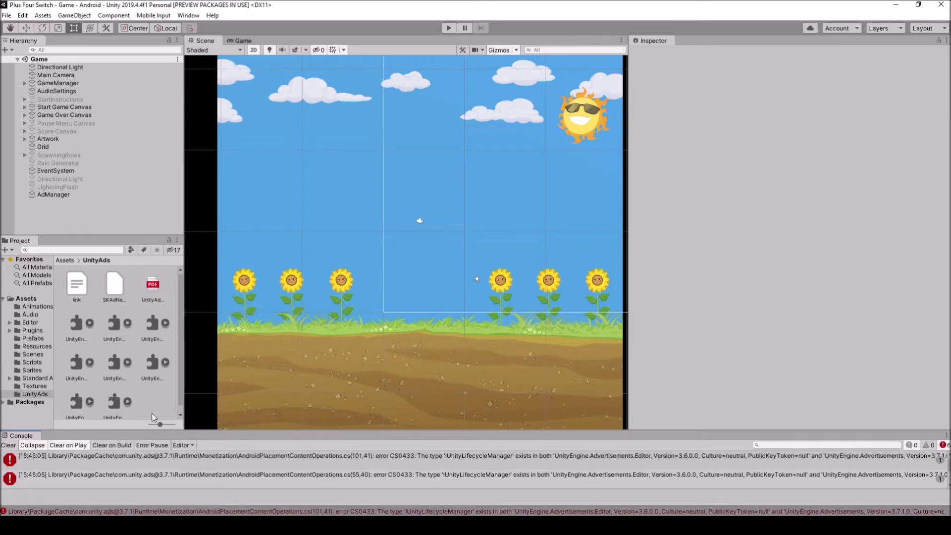
left_click(189, 16)
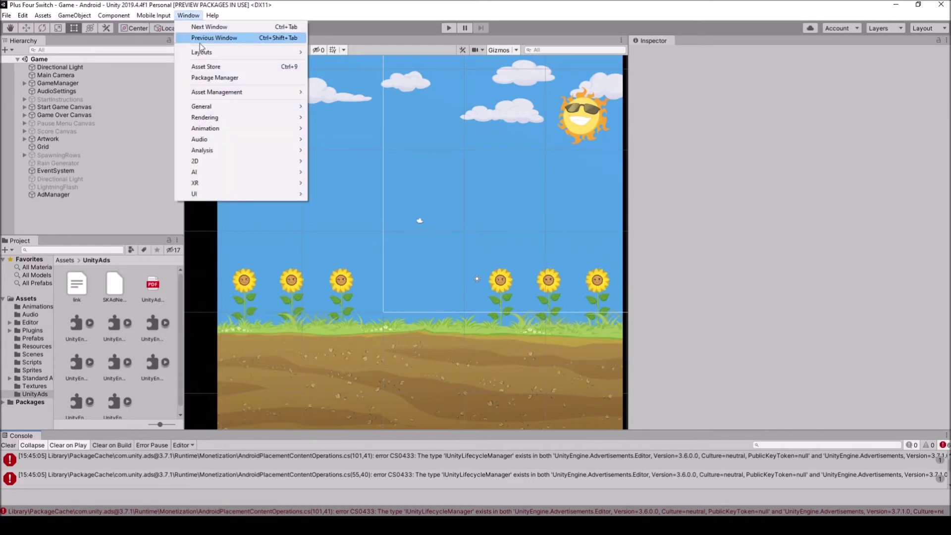
Dock the Package Manager beside the Inspector and show Advertisement 3.7.1's version list.
left_click(211, 80)
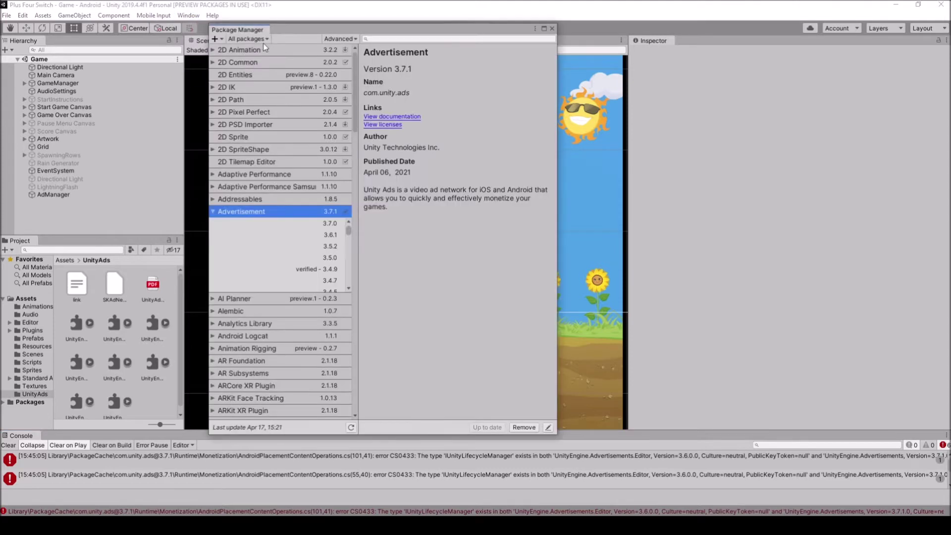
left_click_drag(491, 72, 753, 41)
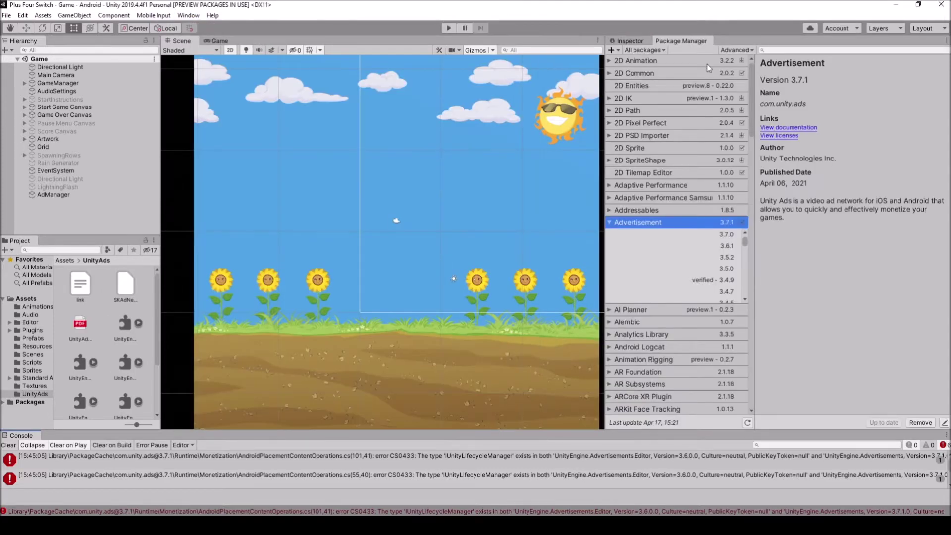
left_click(609, 222)
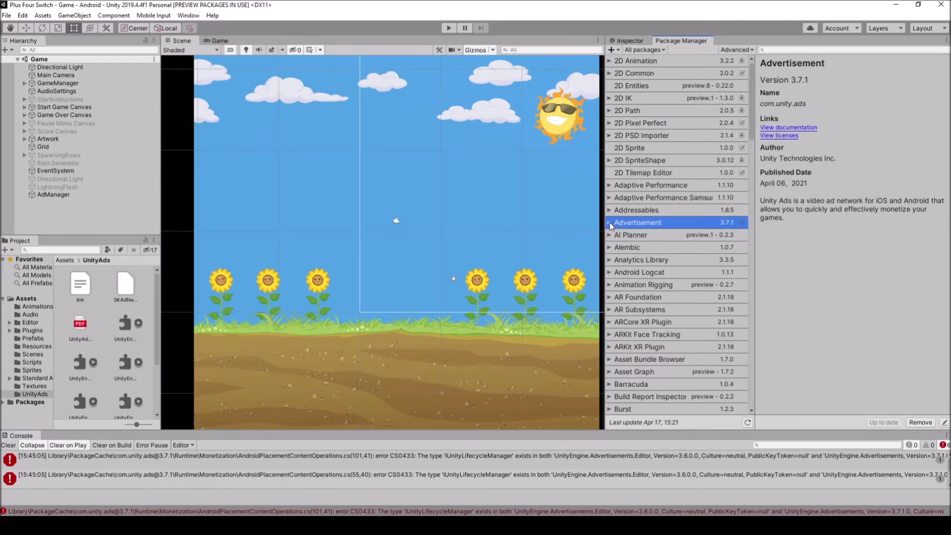
left_click(610, 223)
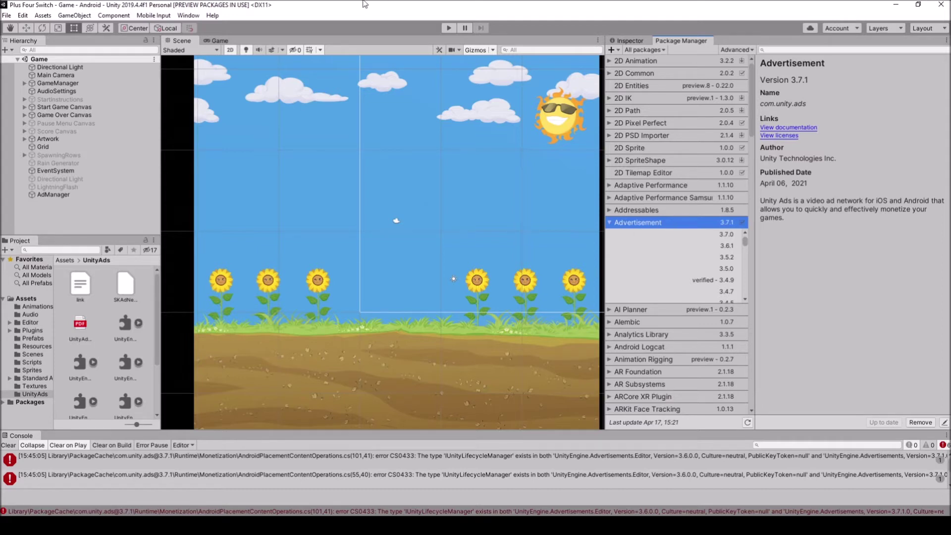
left_click(188, 15)
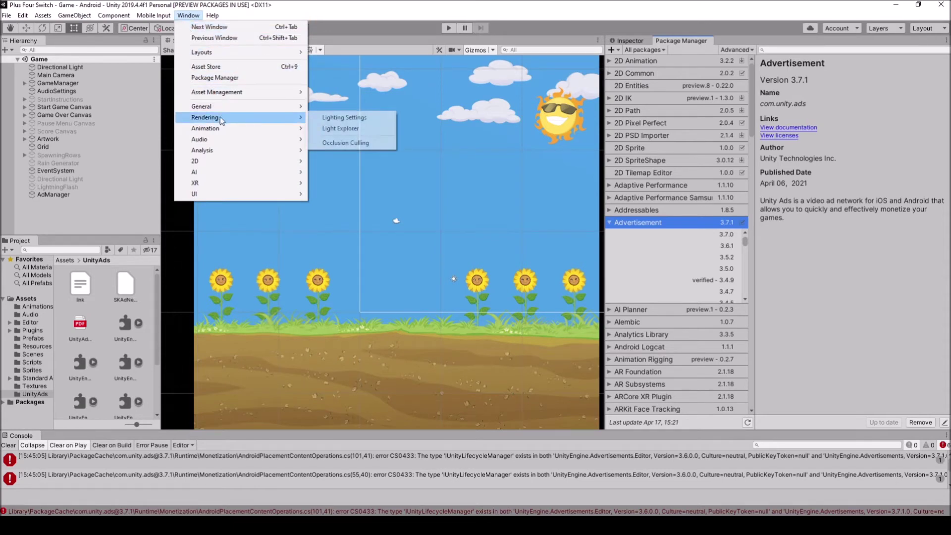
Dock the Services window, check Ads is on with test mode, and return to Package Manager.
mouse_move(245, 109)
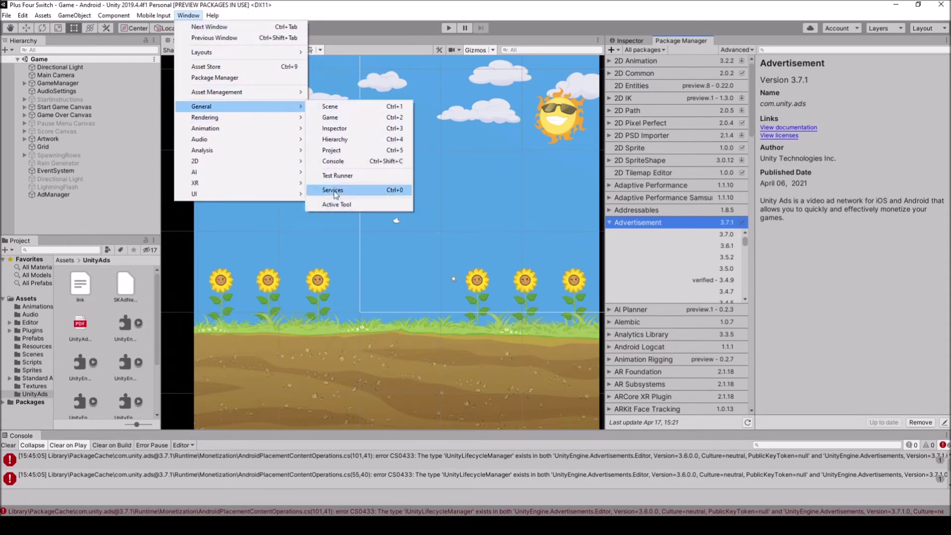
left_click(334, 189)
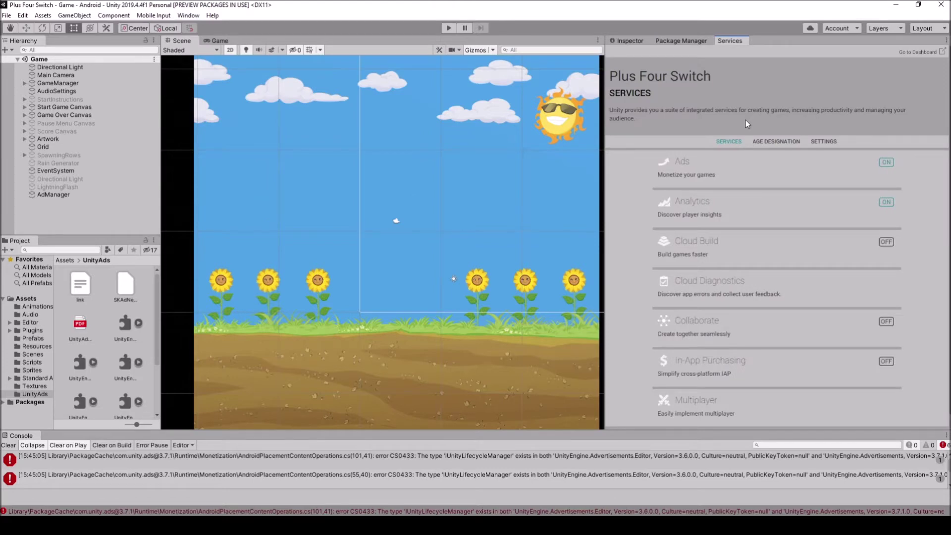
left_click(747, 164)
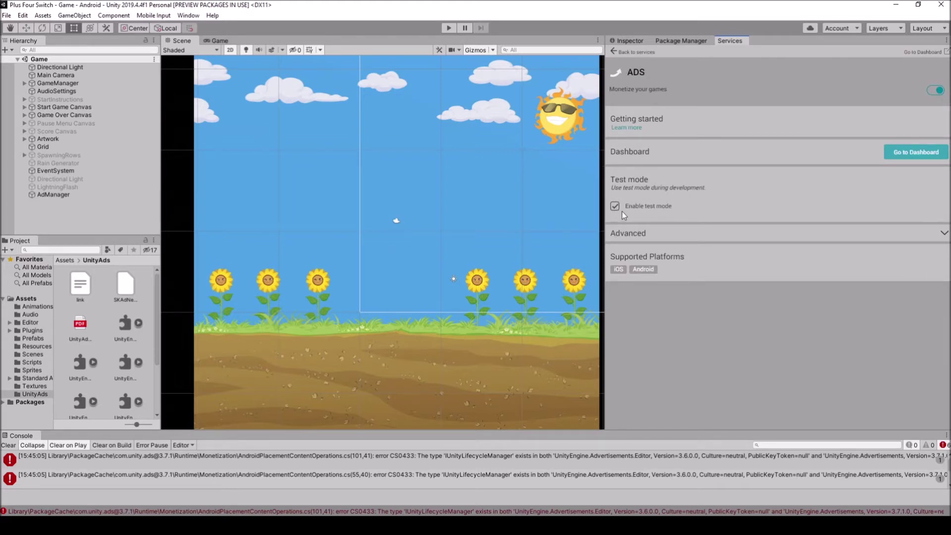
left_click(944, 233)
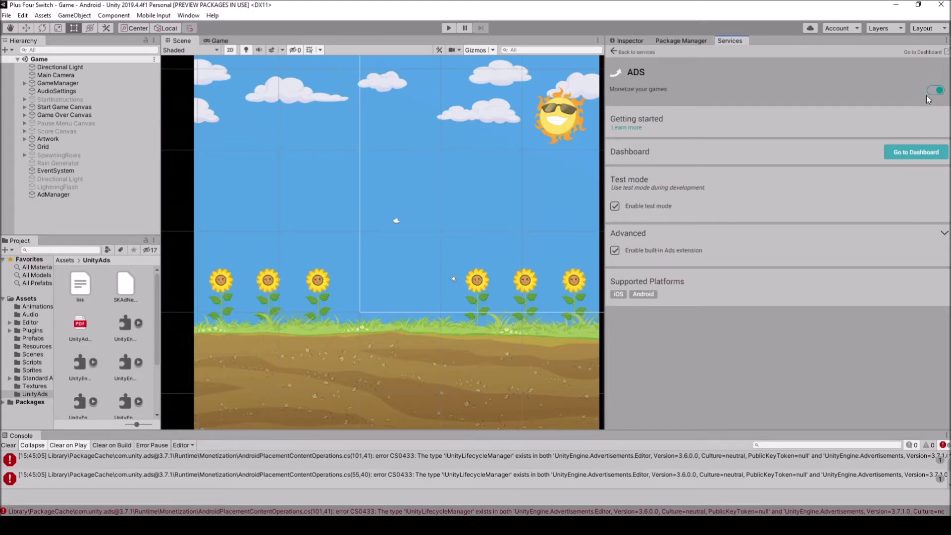
left_click(626, 52)
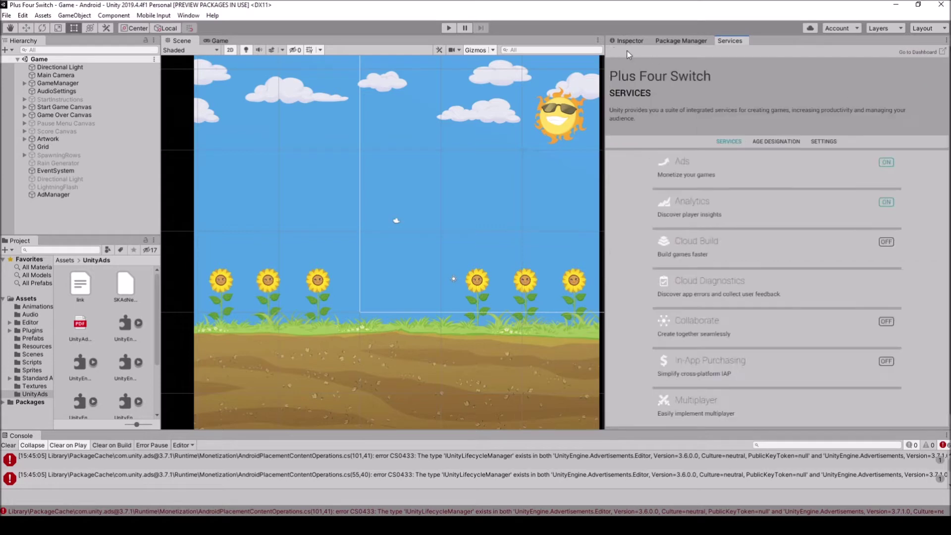
left_click(680, 42)
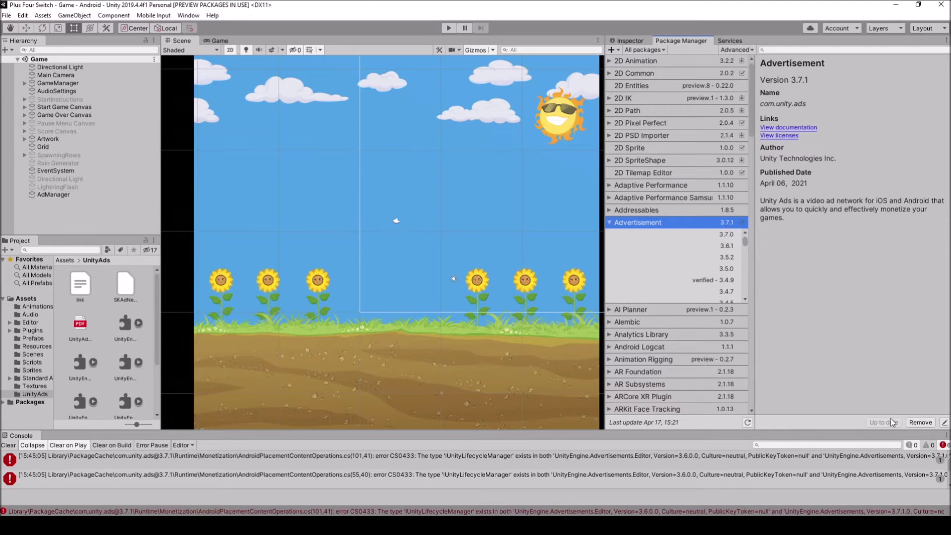
Remove the Advertisement 3.7.1 package and confirm the console shows zero errors.
left_click(922, 425)
left_click(462, 283)
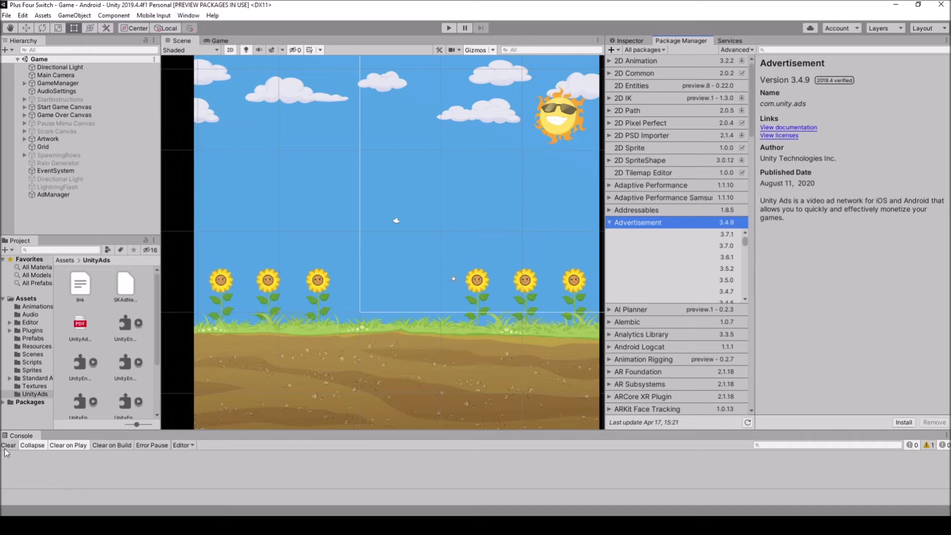
left_click(93, 475)
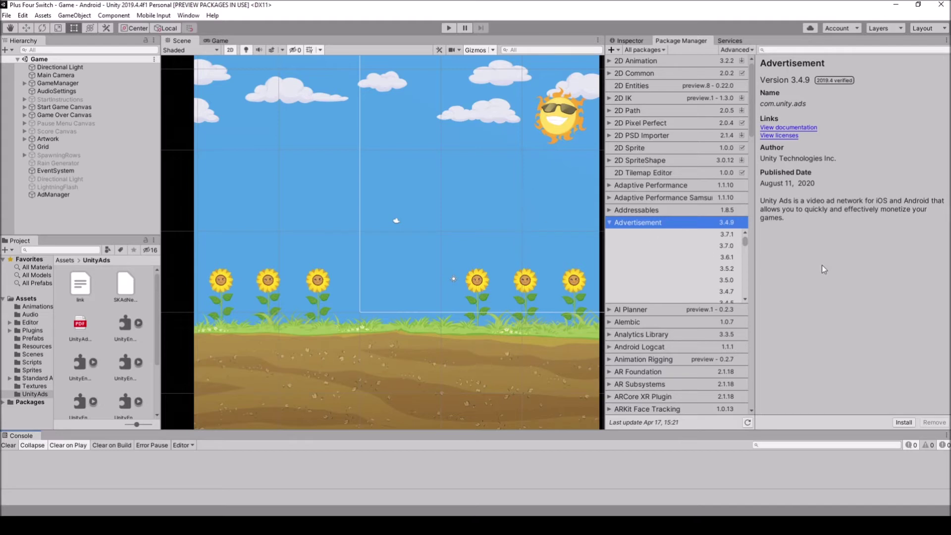
Play the game and show the Unity Ads test ad reporting 'Everything seems to be working!', then stop.
left_click(449, 28)
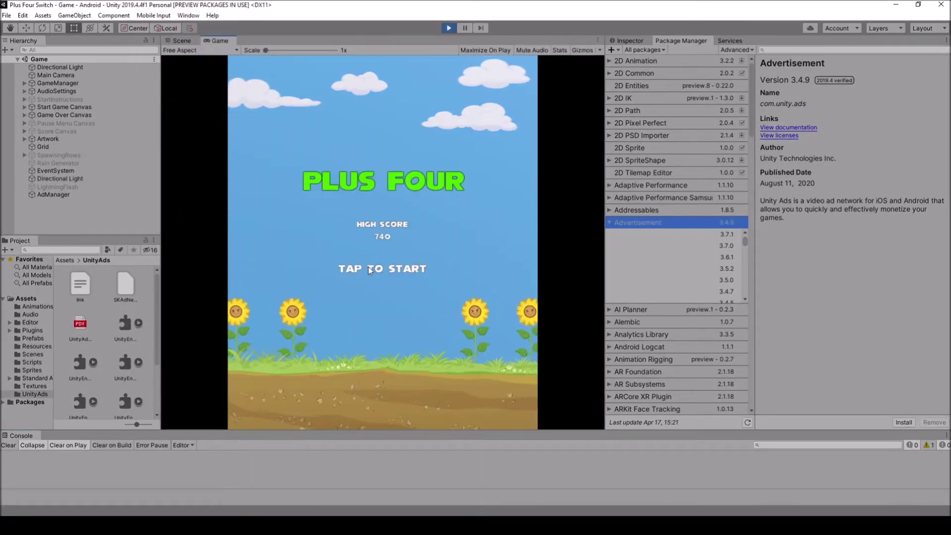
left_click(367, 266)
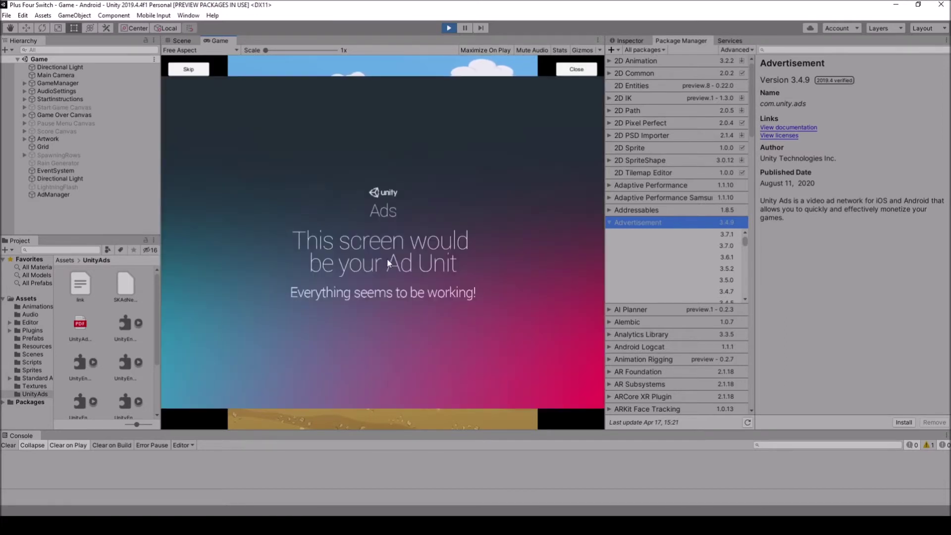
left_click(445, 29)
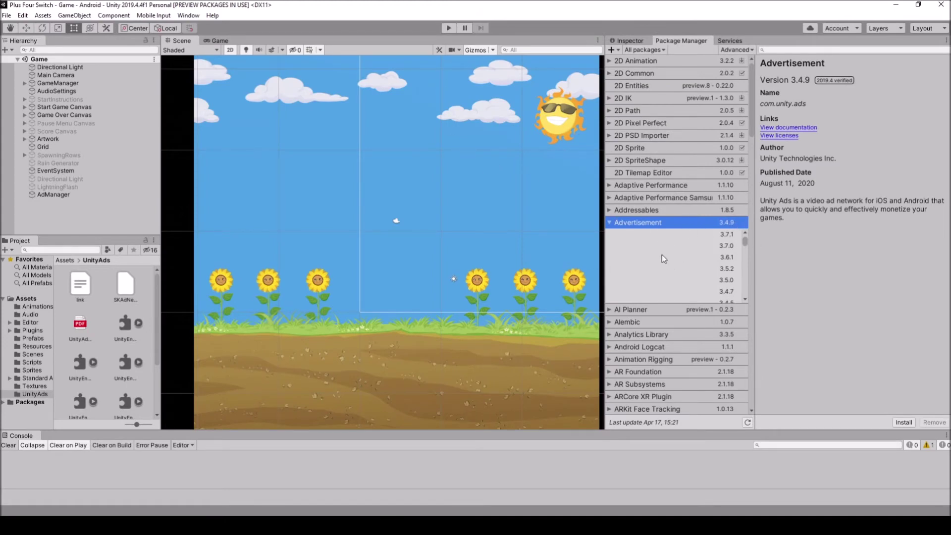
left_click(610, 222)
Close the Package Manager tab and review the Ads service's advanced settings.
right_click(687, 43)
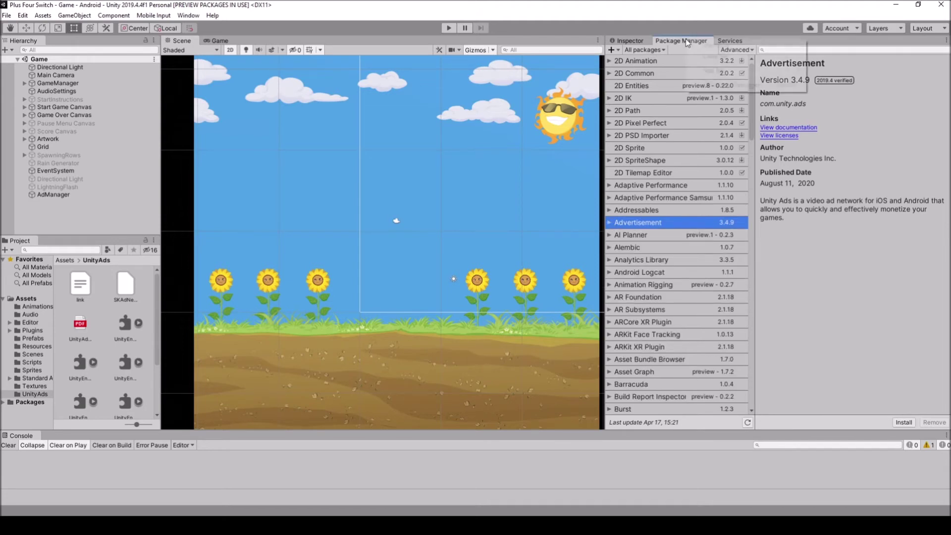
left_click(706, 57)
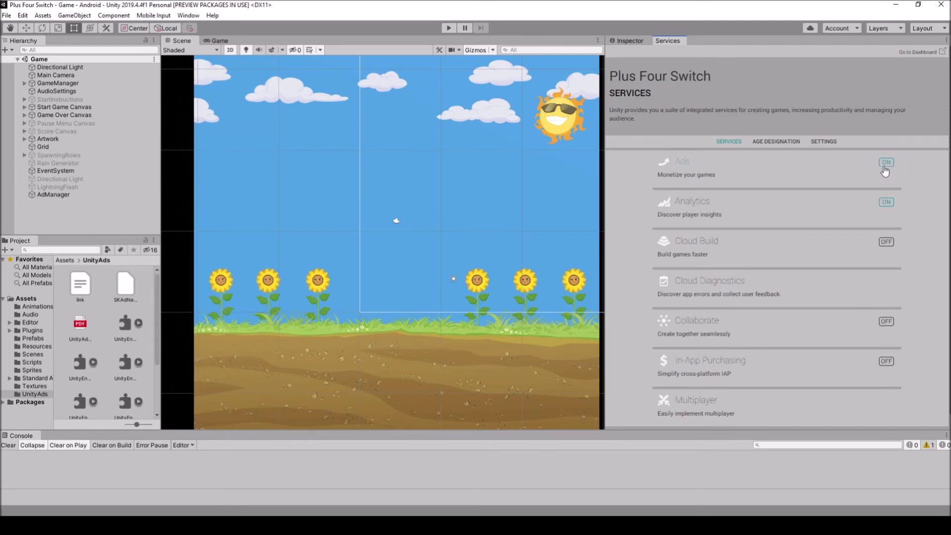
left_click(799, 174)
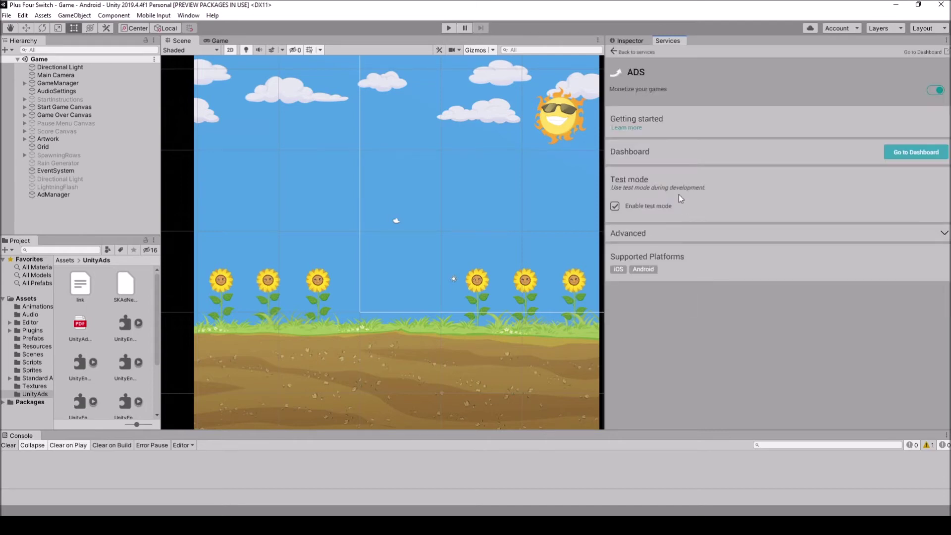
left_click(943, 233)
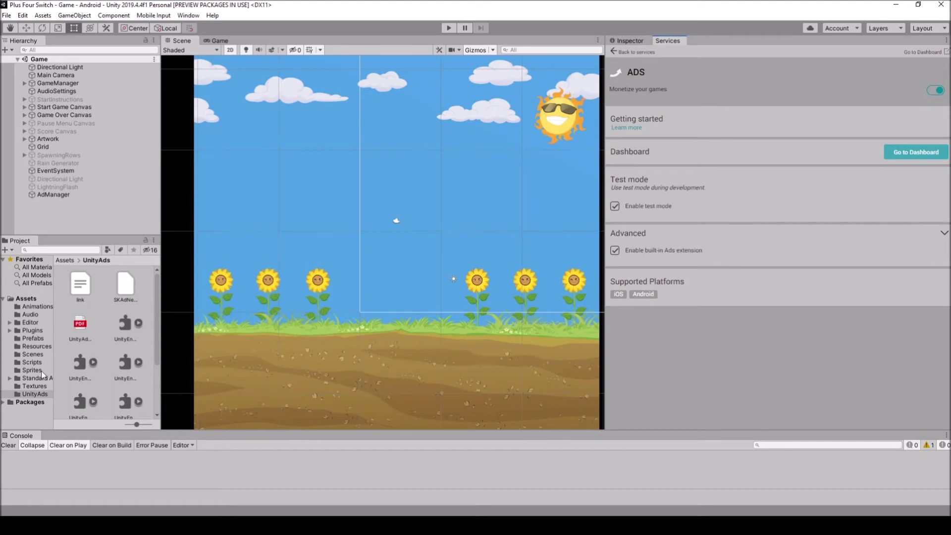
Delete the Assets/UnityAds folder from the Project panel.
right_click(32, 394)
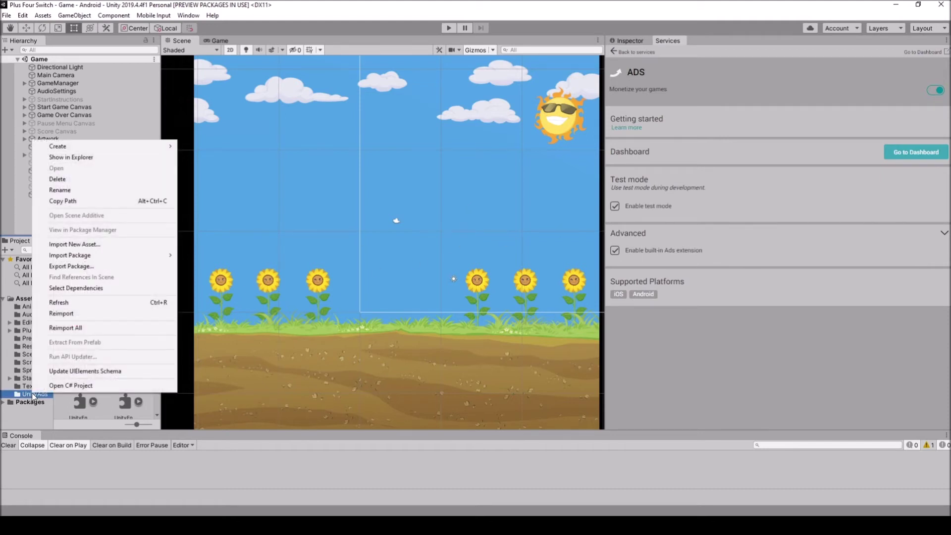
left_click(85, 179)
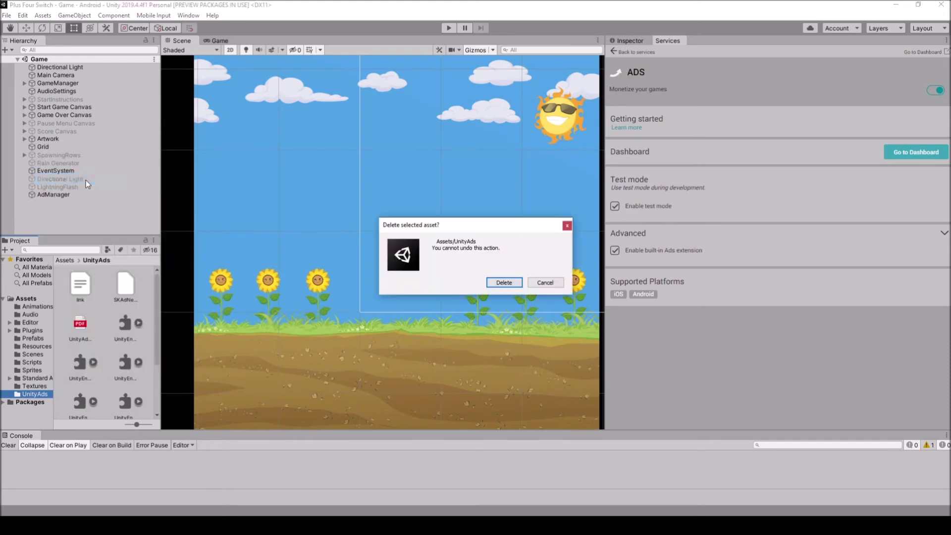
left_click(504, 283)
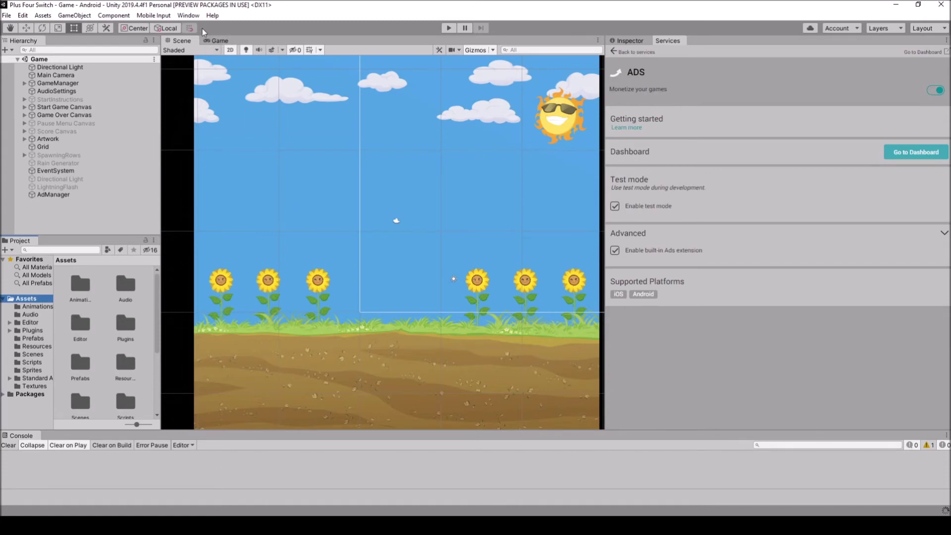
left_click(193, 18)
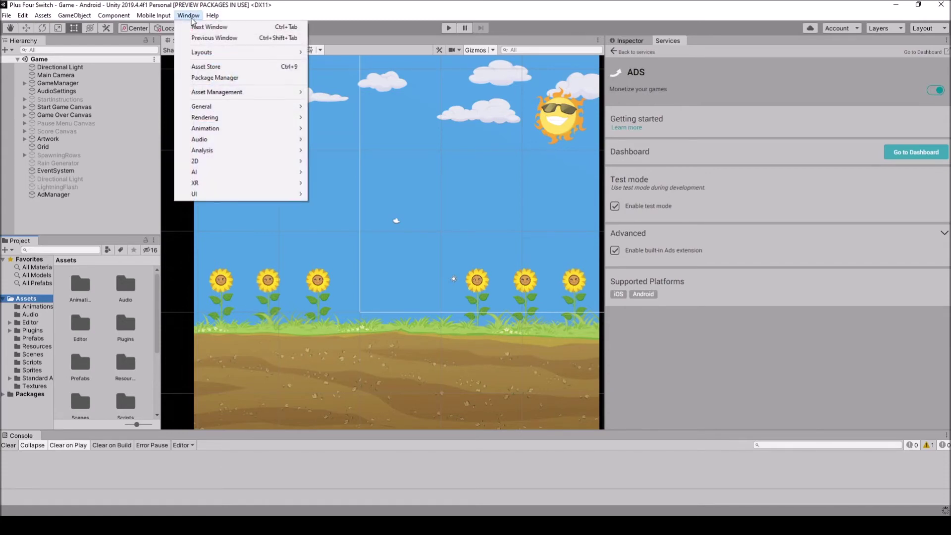
Search the in-editor Asset Store for 'unity monetization' and locate the Unity Monetization package.
left_click(211, 67)
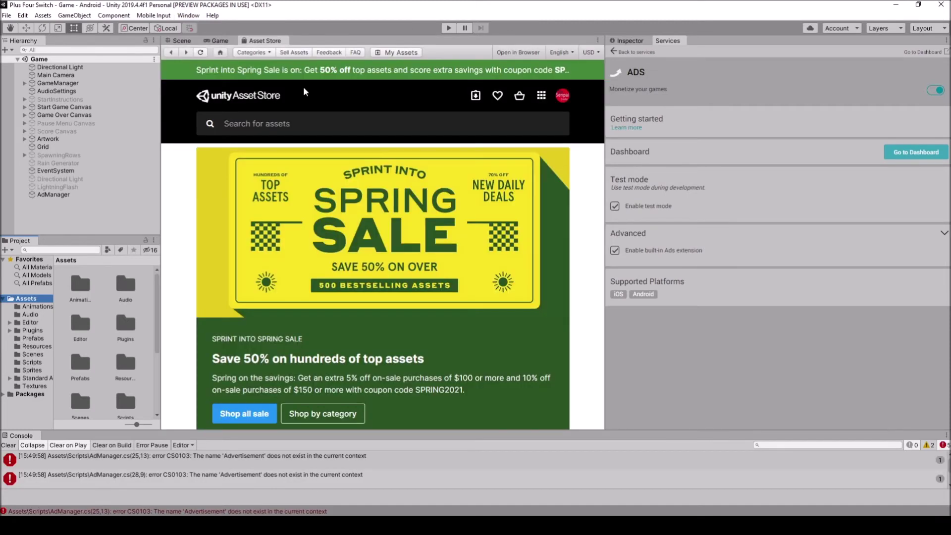
left_click(283, 125)
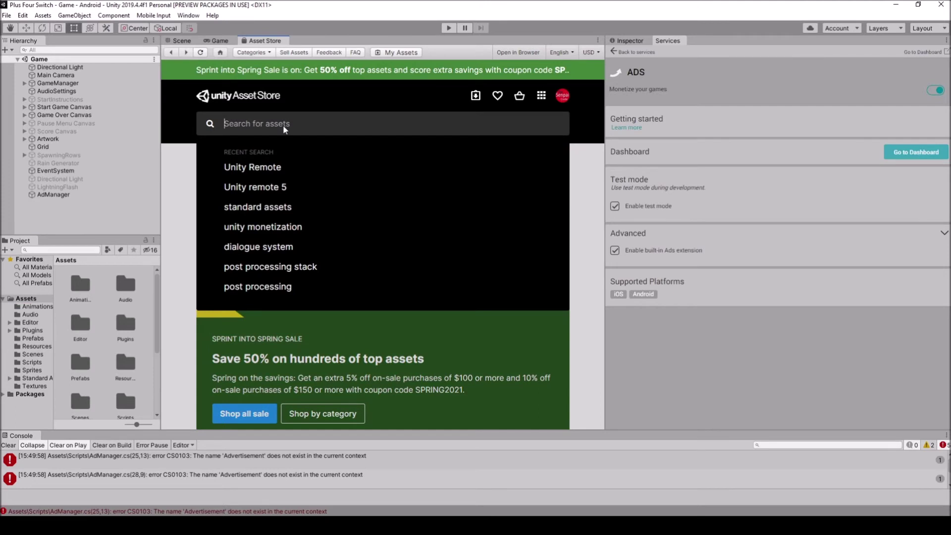
type("unity")
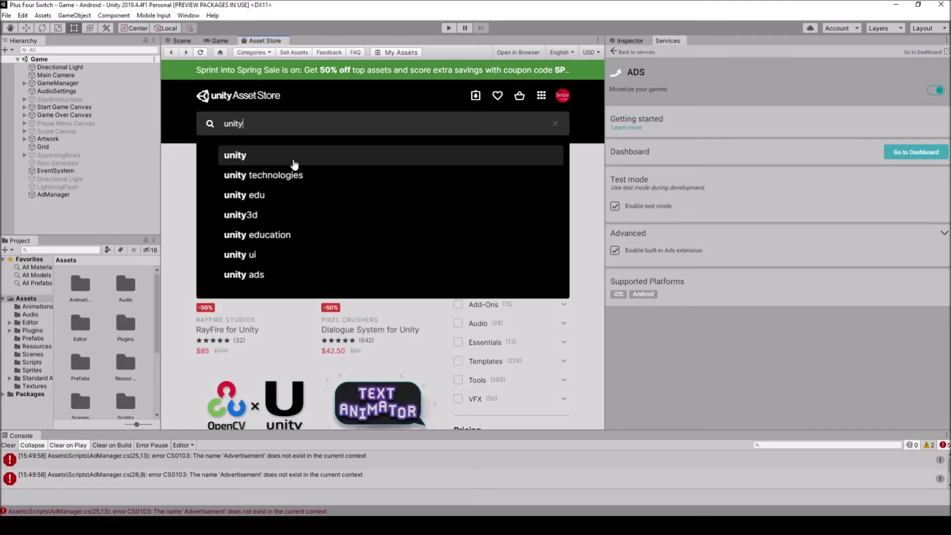
type("mon")
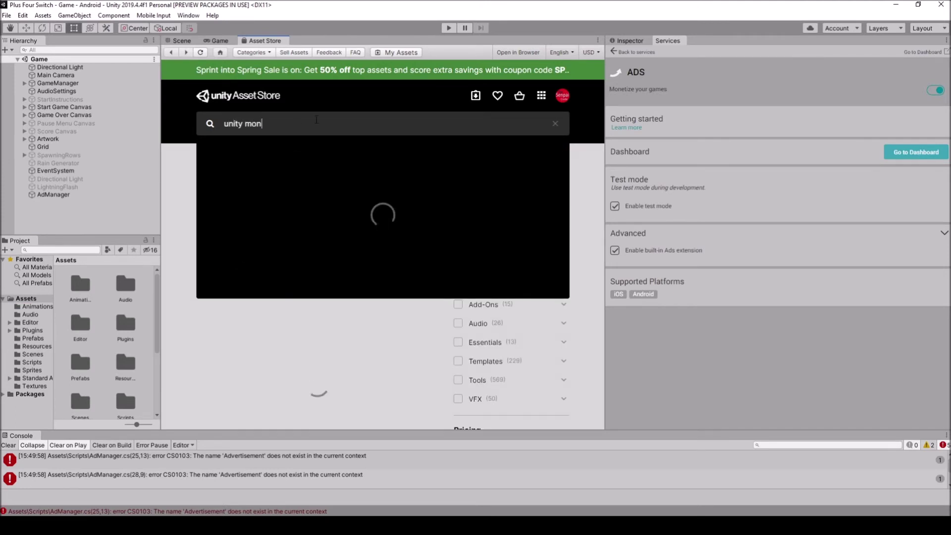
left_click(314, 157)
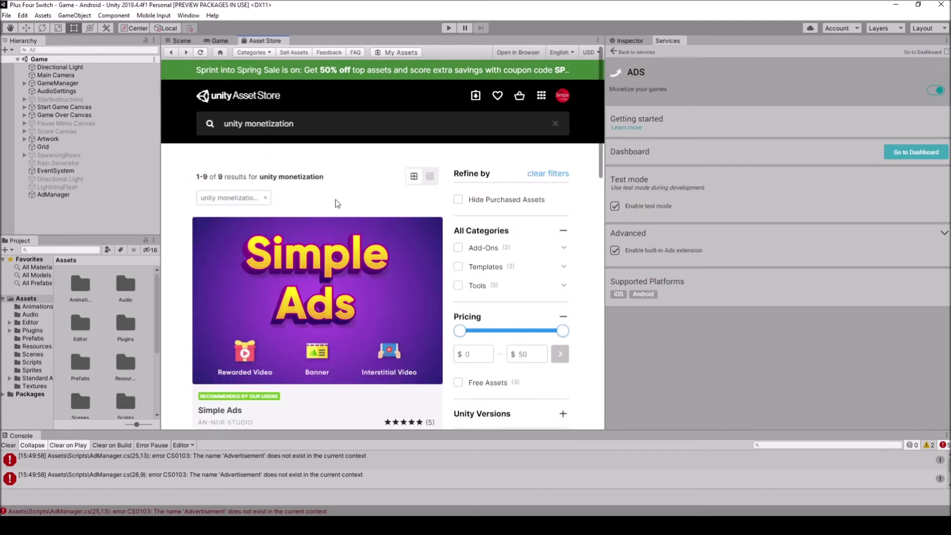
scroll(314, 286, "down", 5)
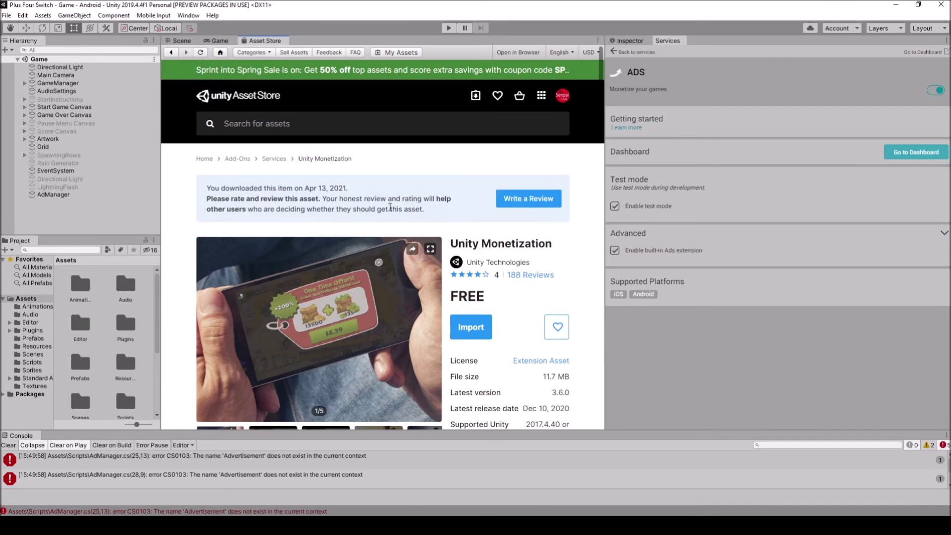
scroll(372, 208, "down", 1)
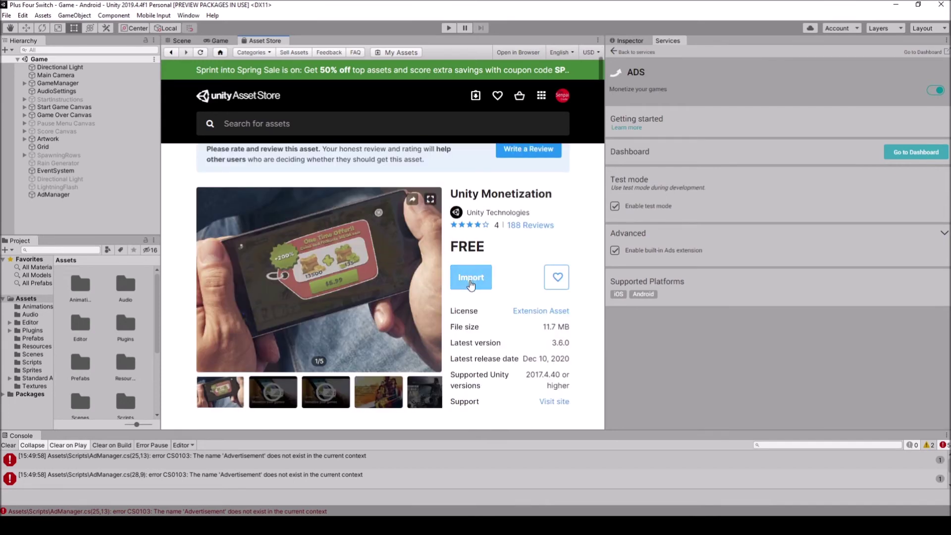
Import all Unity Monetization 3.6.0 files and open the restored UnityAds folder.
left_click(471, 281)
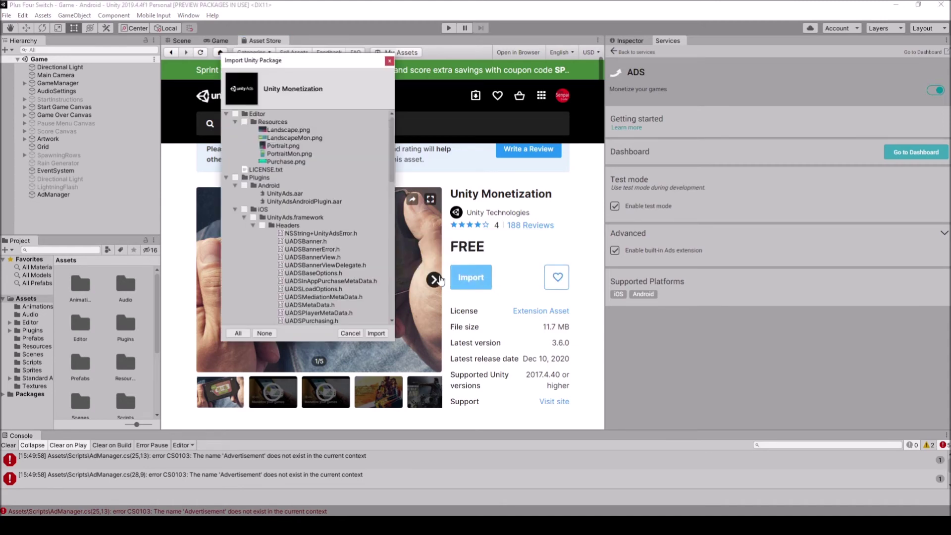
scroll(291, 185, "down", 10)
scroll(312, 213, "down", 5)
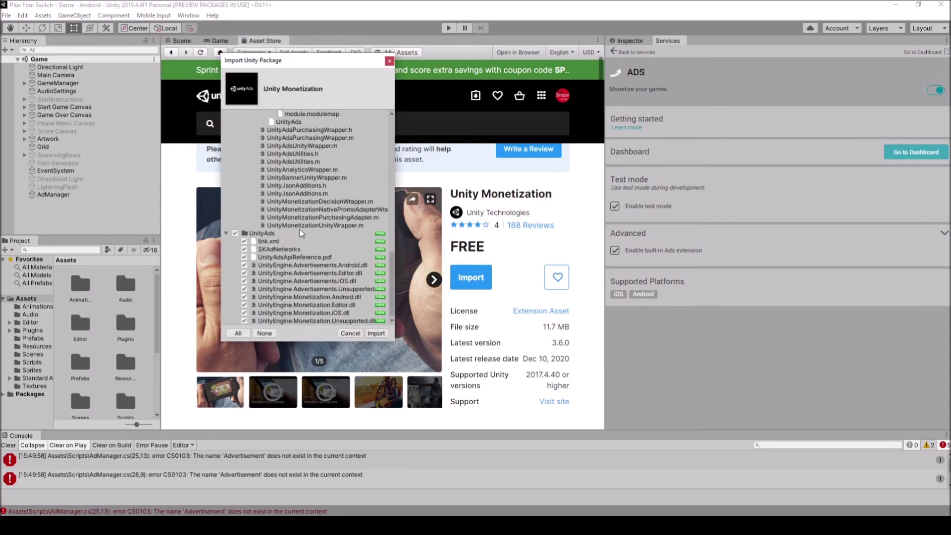
left_click(376, 333)
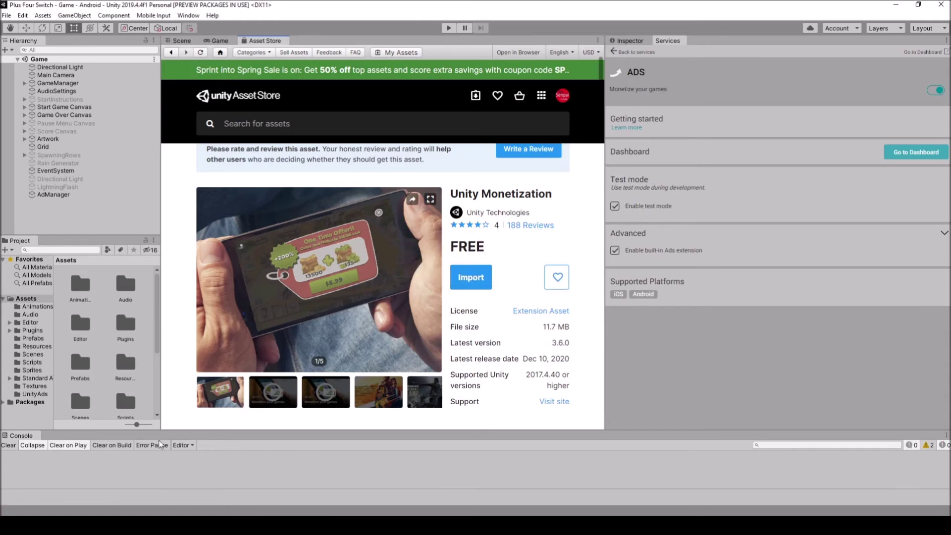
left_click(34, 394)
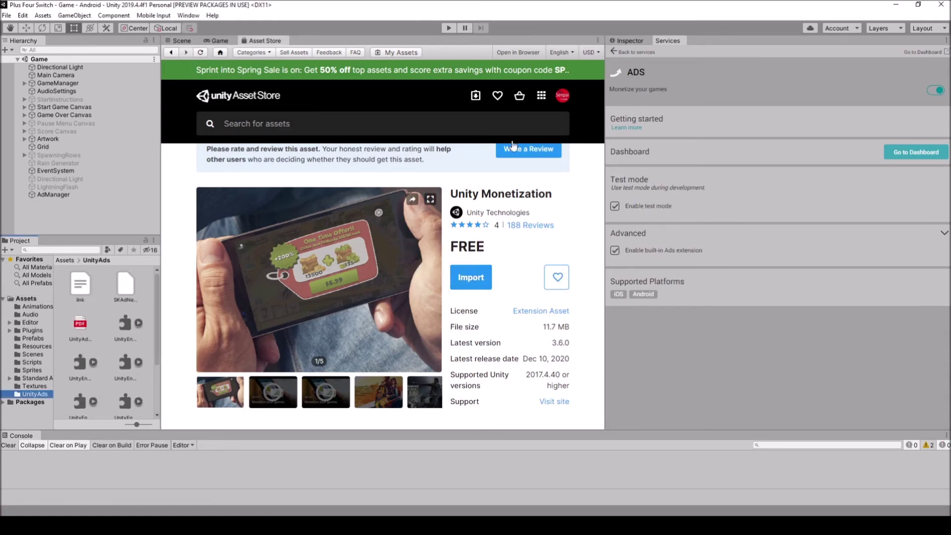
left_click(188, 16)
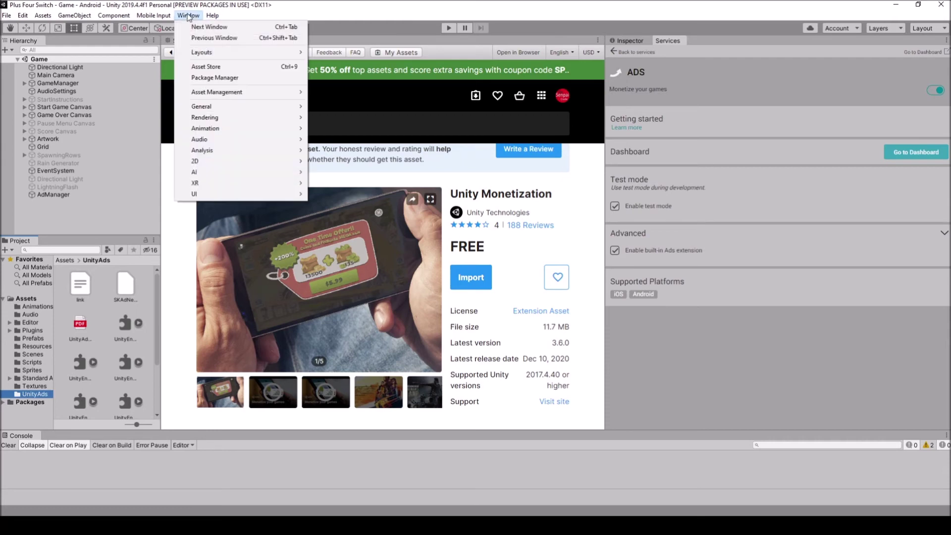
left_click(220, 78)
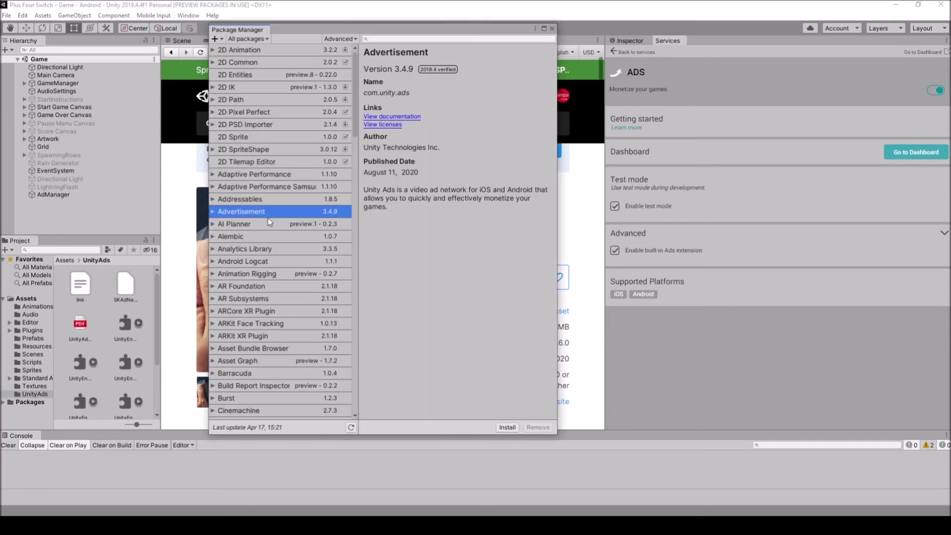
left_click(213, 211)
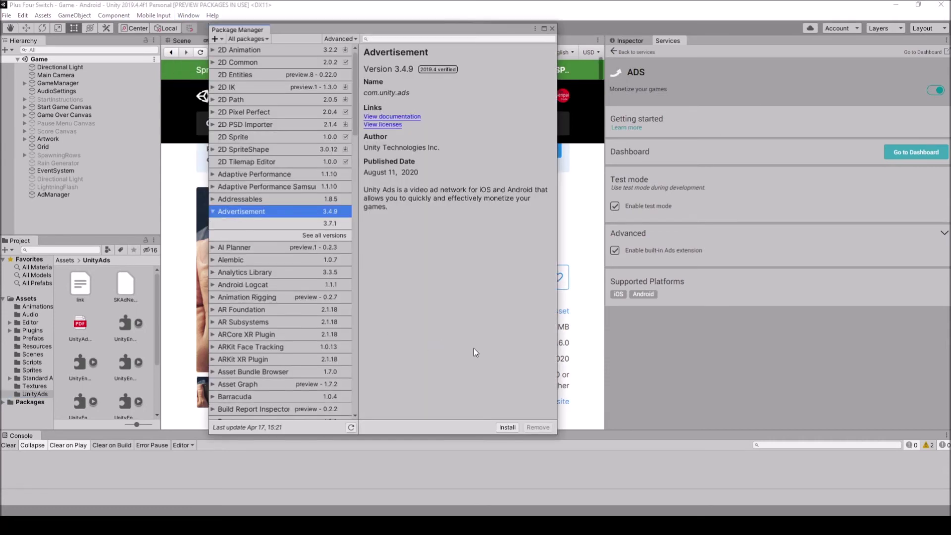
left_click(551, 28)
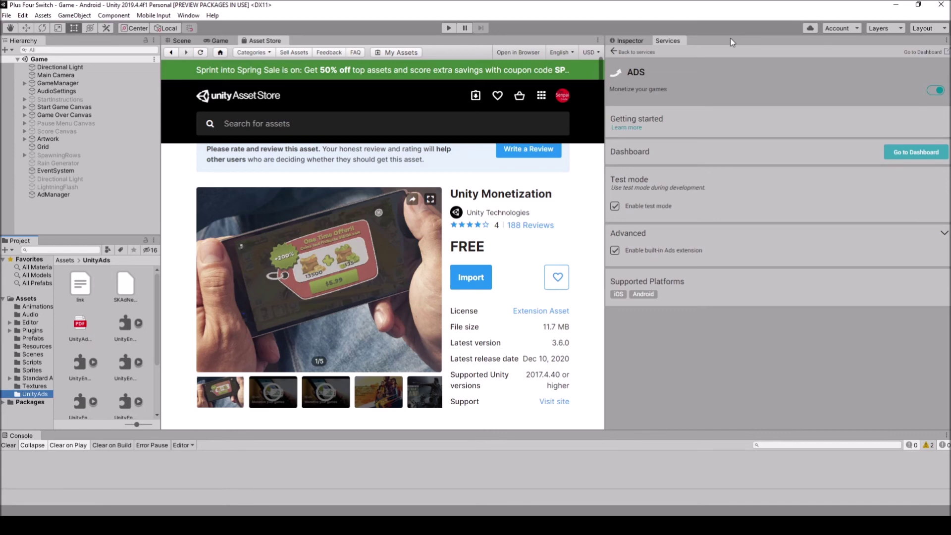
right_click(261, 40)
left_click(300, 72)
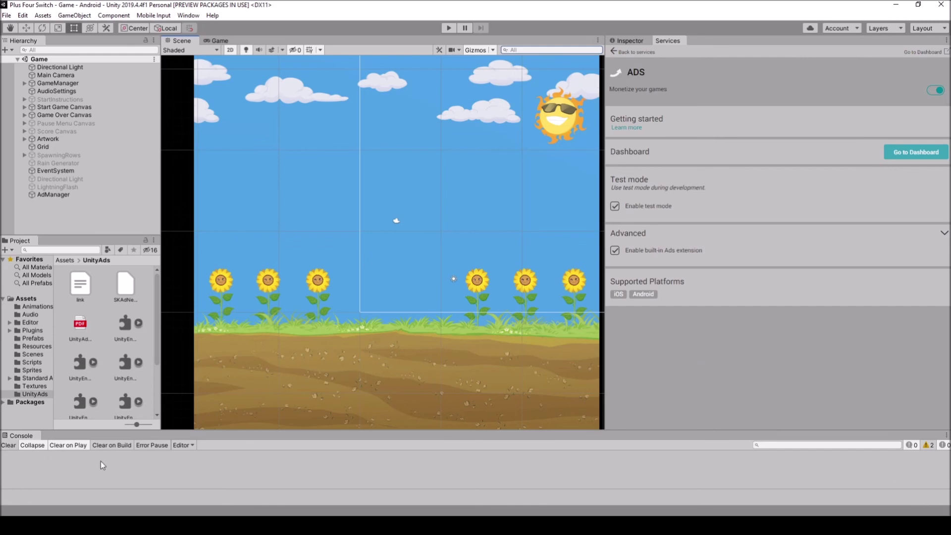
Clear the Console so it reports zero errors or warnings.
left_click(10, 445)
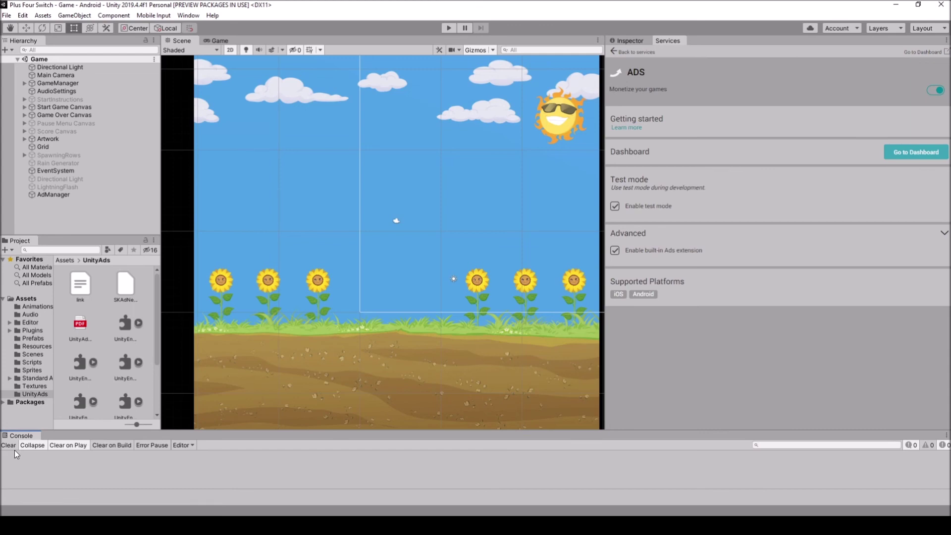